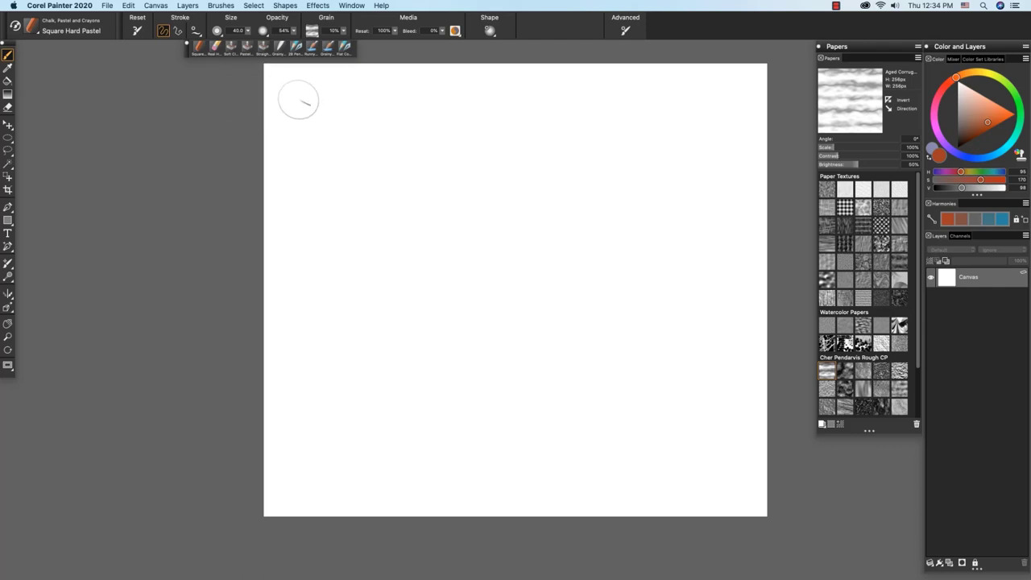
Paint five short horizontal pastel strokes at upper left, then go over them to darken them.
drag(284, 105, 375, 105)
drag(304, 119, 373, 119)
drag(288, 134, 377, 133)
drag(305, 149, 366, 149)
drag(313, 163, 358, 162)
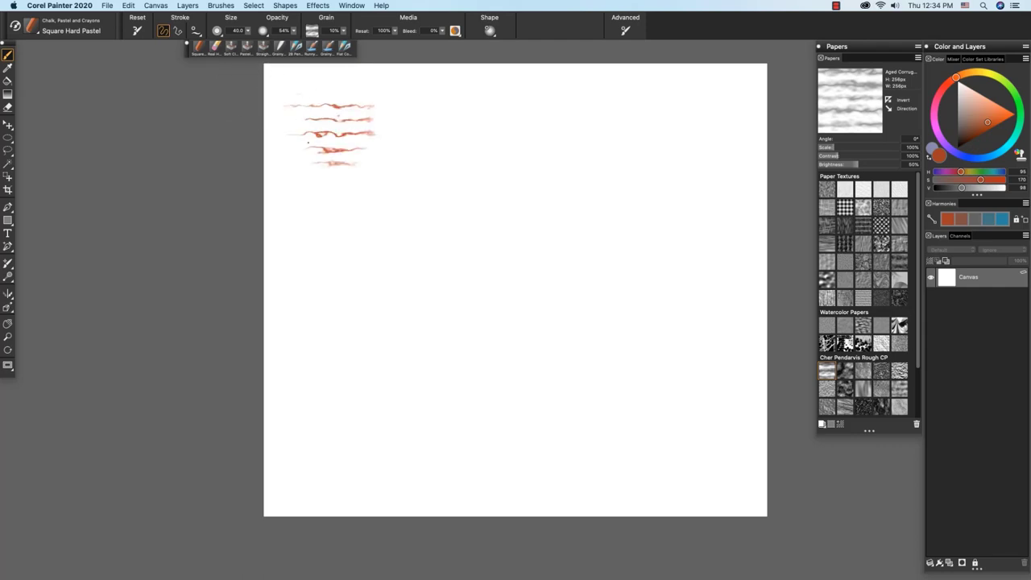
drag(310, 80, 339, 81)
drag(286, 106, 375, 106)
drag(306, 120, 372, 120)
drag(282, 134, 377, 134)
mouse_move(304, 149)
mouse_down()
mouse_move(366, 149)
mouse_move(358, 164)
mouse_up()
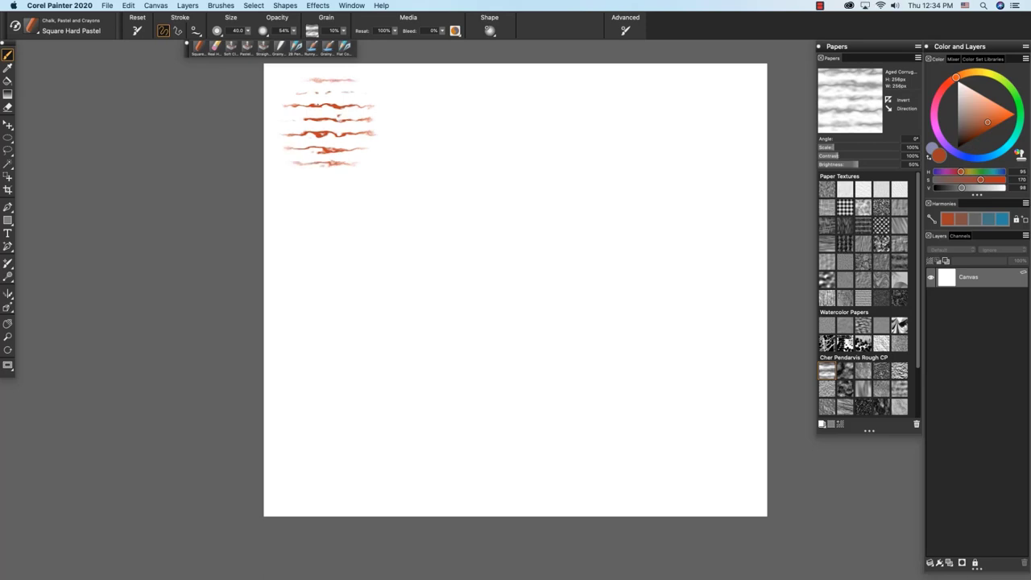
Paint test patches on the footprints, Hilly Terrain and Modern Erosion papers across the top row.
click(845, 371)
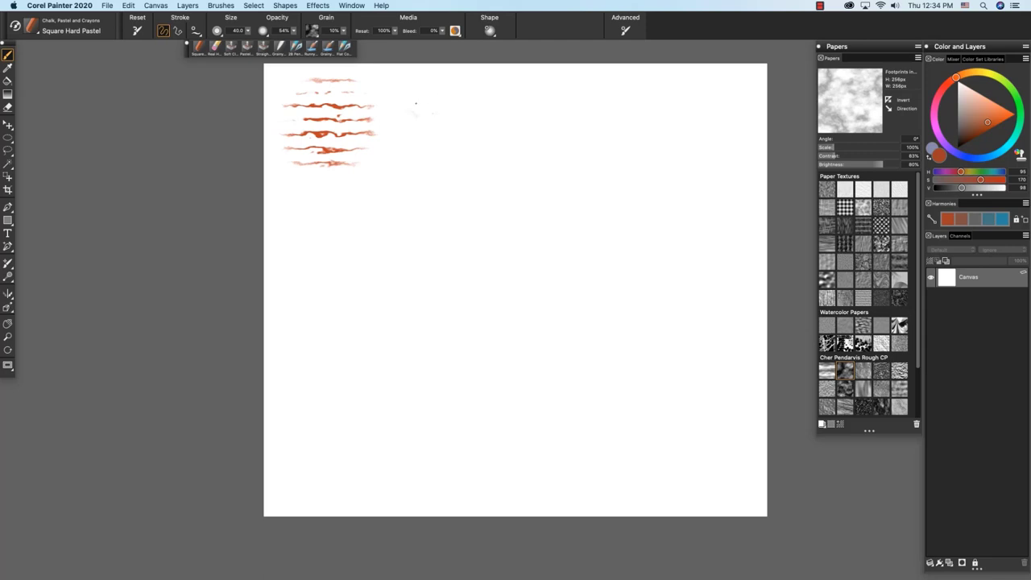
mouse_move(409, 114)
mouse_down()
mouse_move(431, 135)
mouse_move(459, 125)
mouse_move(475, 145)
mouse_move(411, 117)
mouse_move(398, 136)
mouse_move(460, 129)
mouse_move(444, 99)
mouse_move(475, 148)
mouse_move(406, 108)
mouse_move(415, 167)
mouse_up()
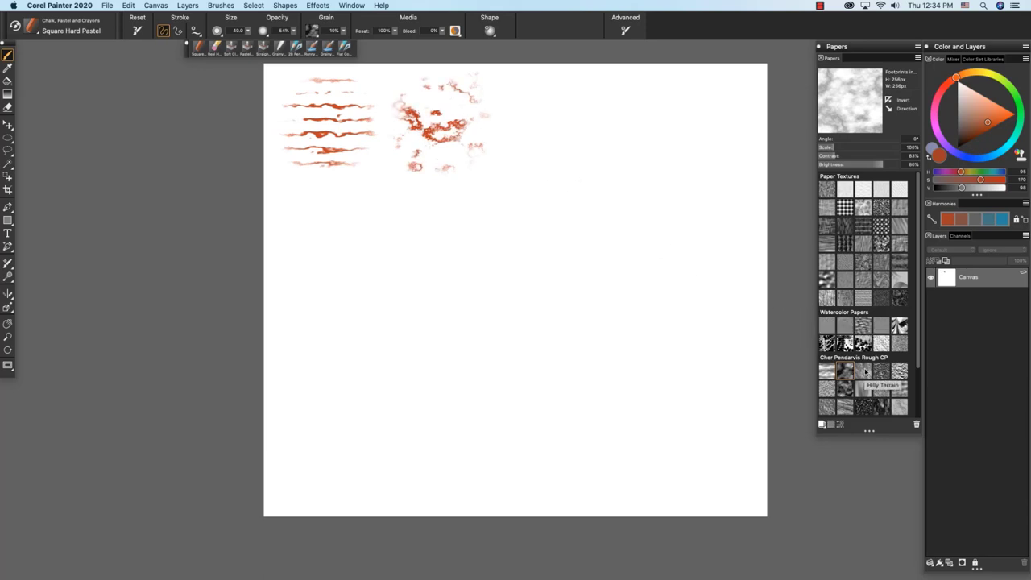
click(863, 368)
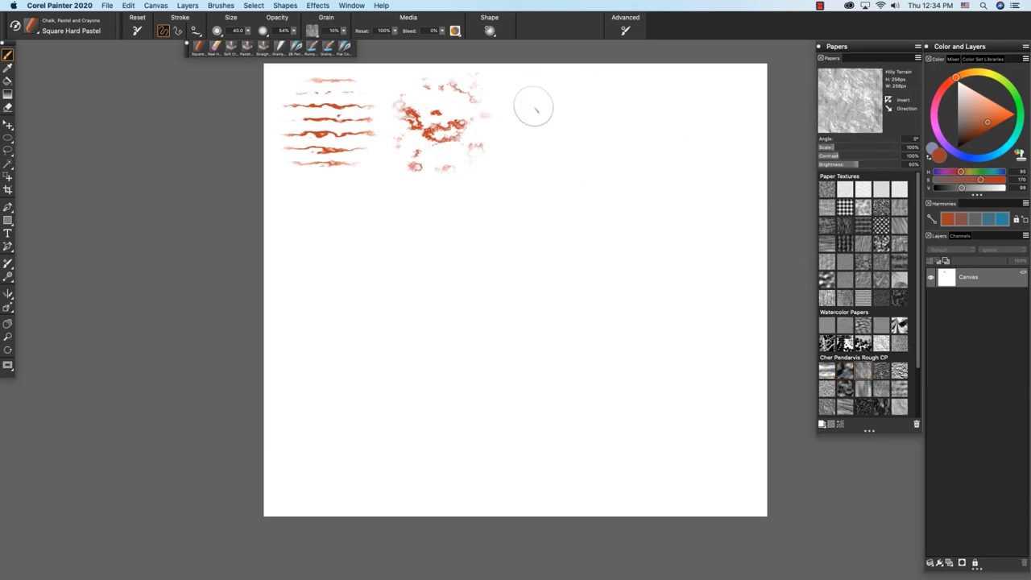
mouse_move(565, 100)
mouse_down()
mouse_move(556, 121)
mouse_move(564, 132)
mouse_move(540, 165)
mouse_move(580, 117)
mouse_move(563, 145)
mouse_move(593, 159)
mouse_move(613, 121)
mouse_move(527, 159)
mouse_move(564, 169)
mouse_up()
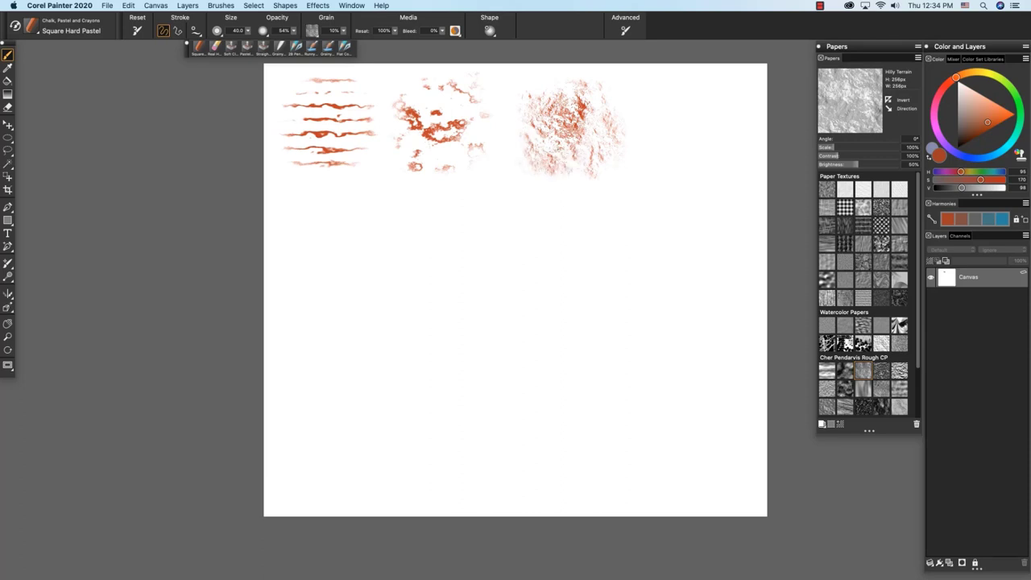
click(881, 370)
mouse_move(657, 121)
mouse_down()
mouse_move(685, 92)
mouse_move(653, 137)
mouse_move(717, 139)
mouse_move(698, 121)
mouse_move(702, 101)
mouse_move(725, 152)
mouse_up()
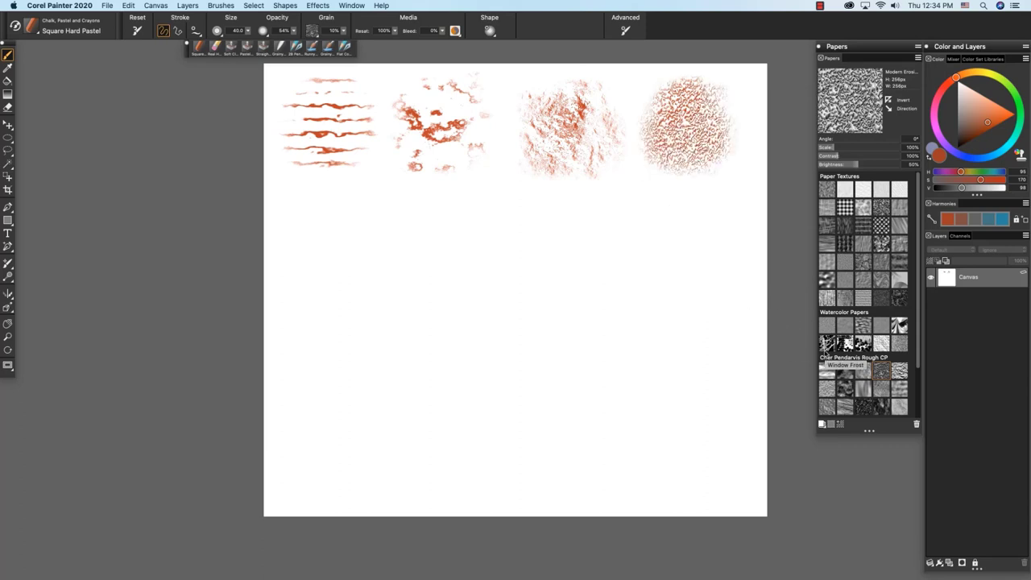
Paint test patches on the Grassy Mud, Etched Surface and Rougher Handmade Laid papers in the second row.
click(900, 371)
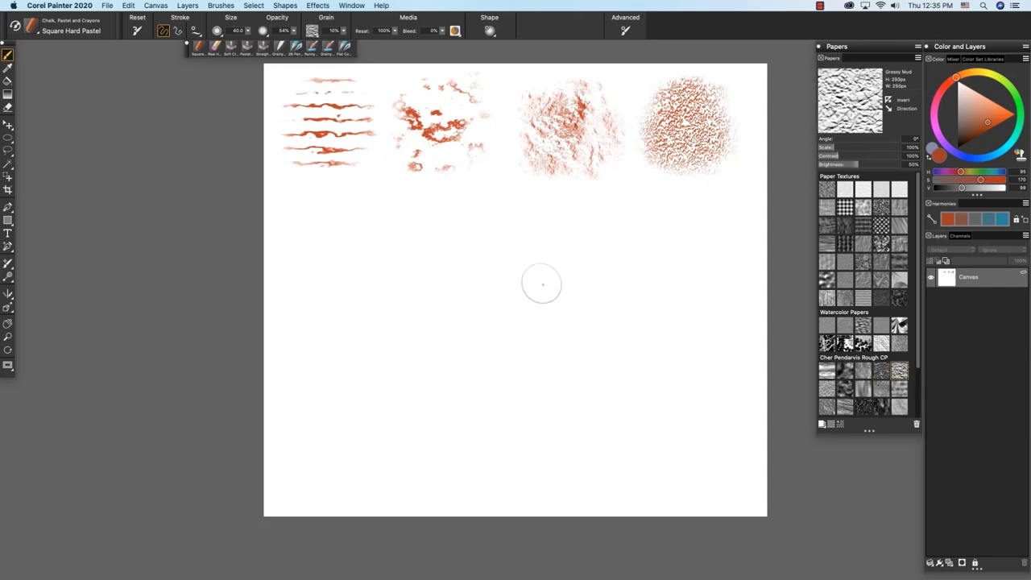
mouse_move(322, 205)
mouse_down()
mouse_move(303, 242)
mouse_move(322, 251)
mouse_move(342, 225)
mouse_move(334, 205)
mouse_move(294, 254)
mouse_move(378, 242)
mouse_move(351, 222)
mouse_move(289, 245)
mouse_move(282, 233)
mouse_up()
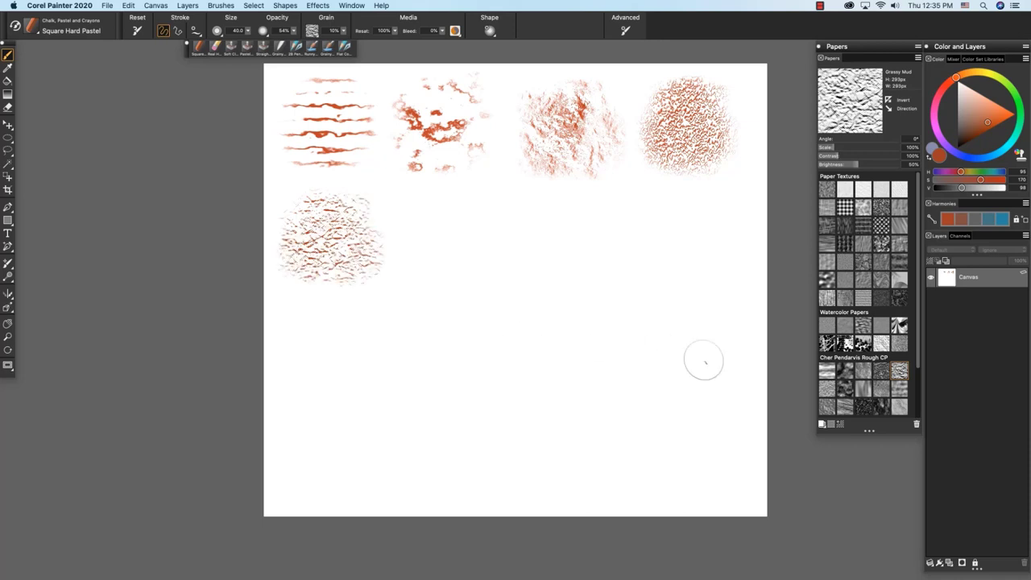
click(827, 388)
mouse_move(435, 201)
mouse_down()
mouse_move(417, 258)
mouse_move(467, 266)
mouse_move(471, 225)
mouse_move(451, 198)
mouse_up()
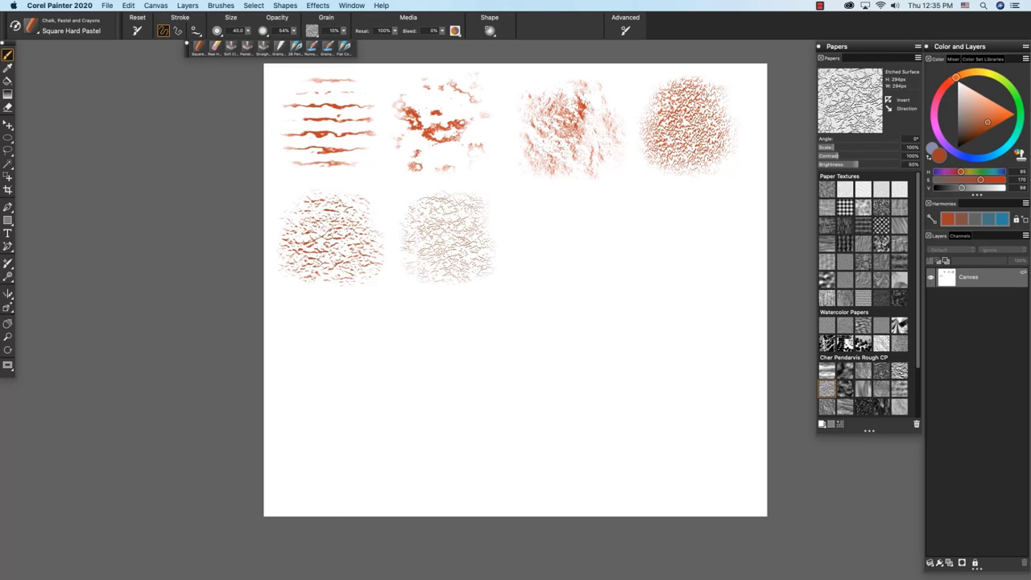
click(845, 390)
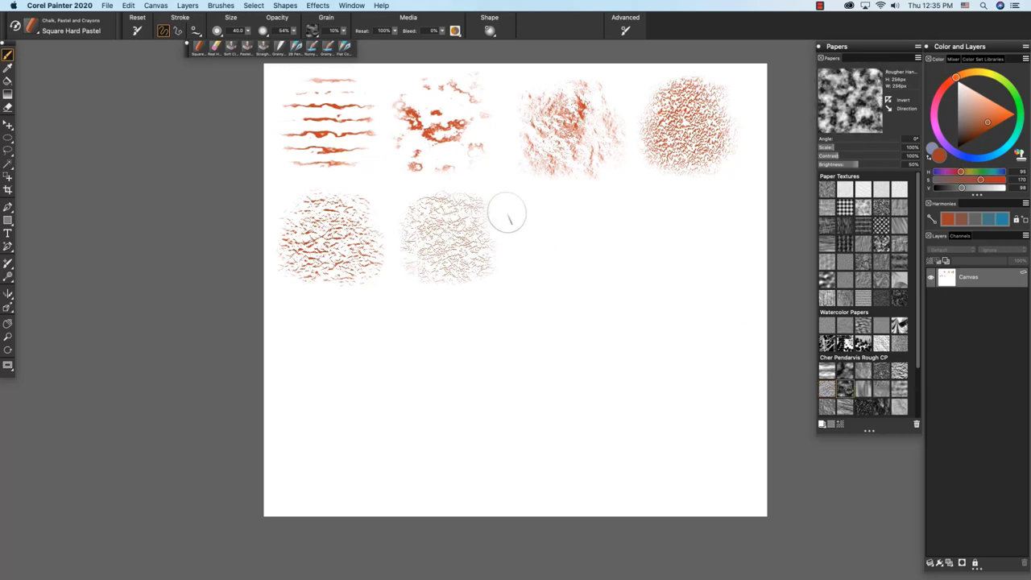
mouse_move(540, 196)
mouse_down()
mouse_move(522, 242)
mouse_move(601, 242)
mouse_move(564, 230)
mouse_move(568, 202)
mouse_move(550, 261)
mouse_up()
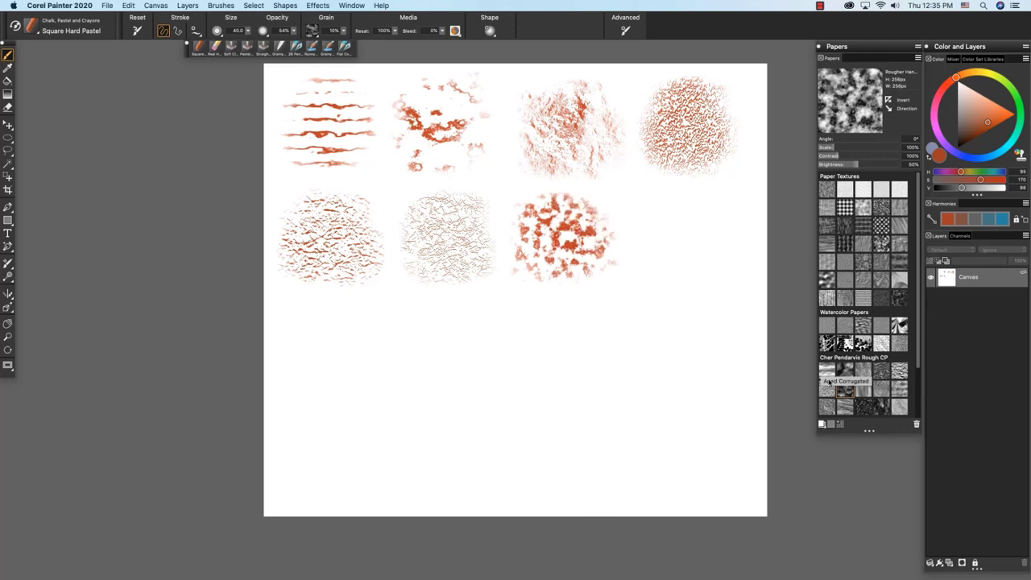
Paint test patches on the Water Flow, Frosty Etch and Rougher Handmade Laid papers.
click(862, 389)
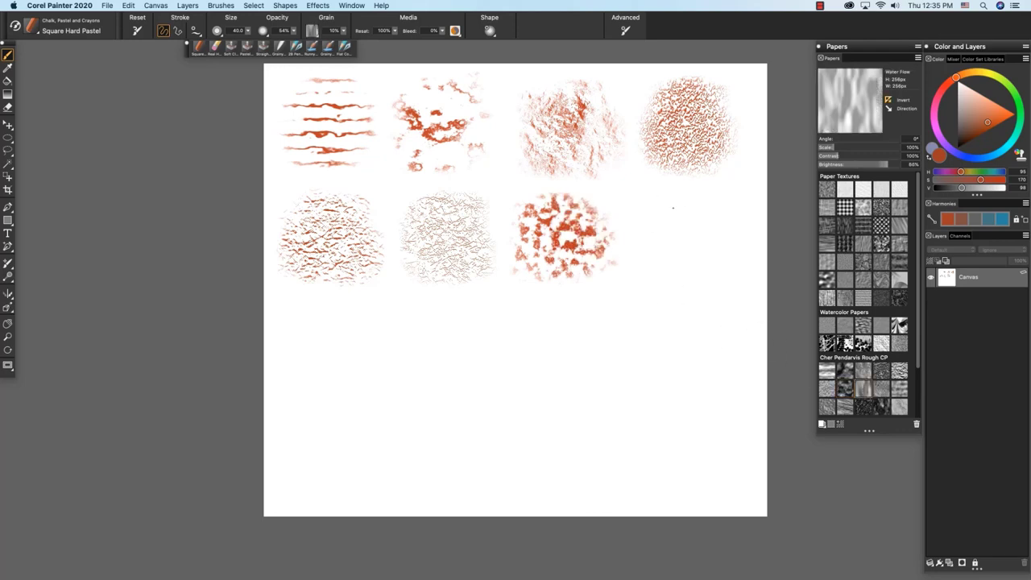
mouse_move(654, 216)
mouse_down()
mouse_move(699, 216)
mouse_move(701, 231)
mouse_move(671, 265)
mouse_move(672, 302)
mouse_move(710, 292)
mouse_up()
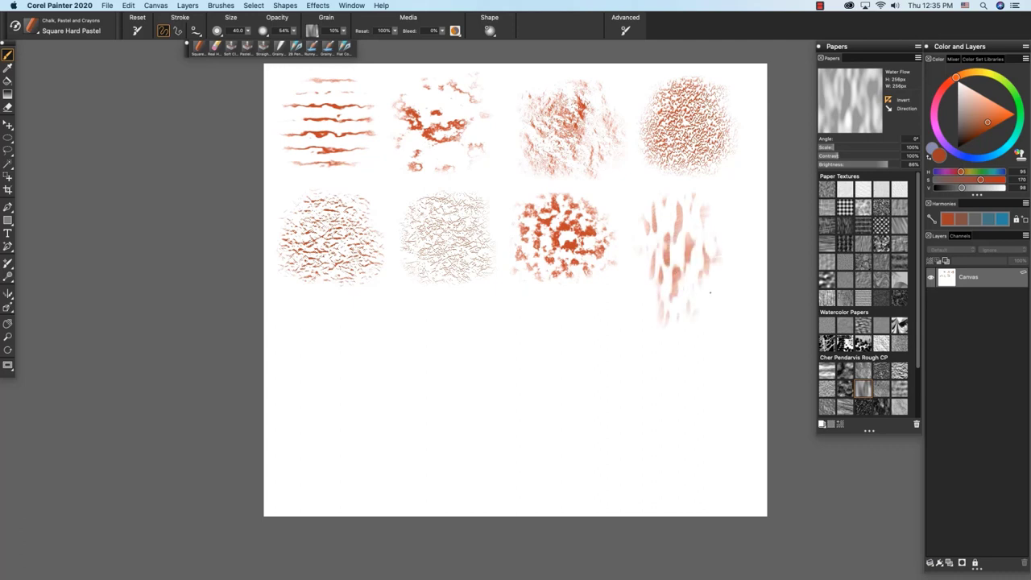
click(881, 389)
mouse_move(323, 323)
mouse_down()
mouse_move(309, 370)
mouse_move(346, 387)
mouse_move(348, 322)
mouse_move(306, 390)
mouse_up()
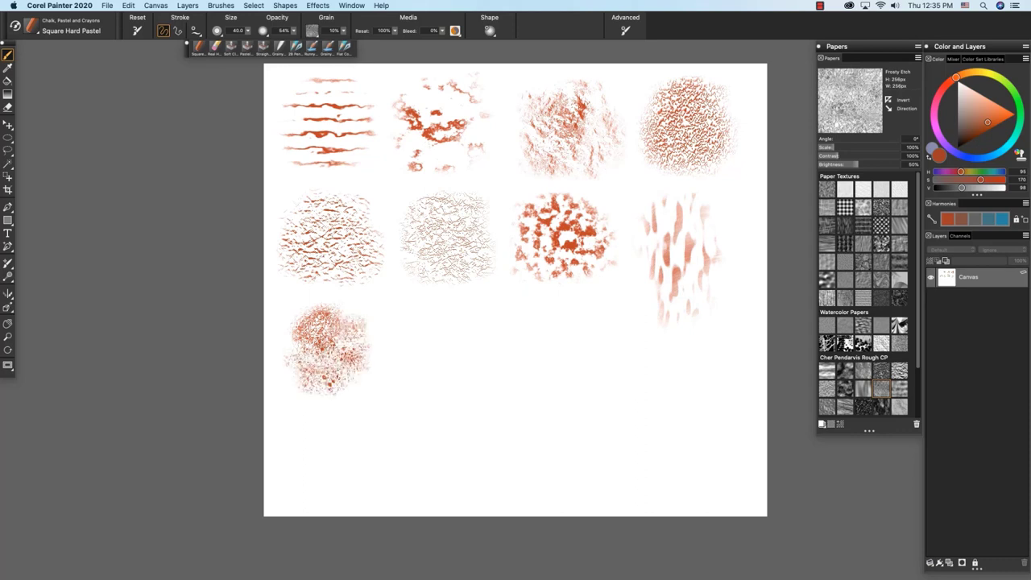
click(900, 388)
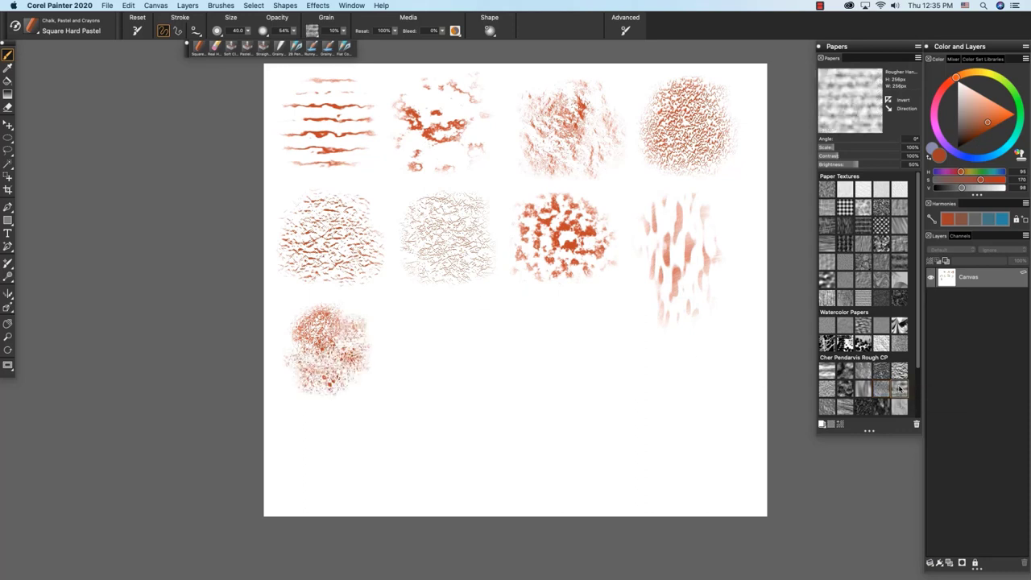
mouse_move(433, 317)
mouse_down()
mouse_move(416, 328)
mouse_move(427, 369)
mouse_move(450, 330)
mouse_move(413, 339)
mouse_move(477, 353)
mouse_up()
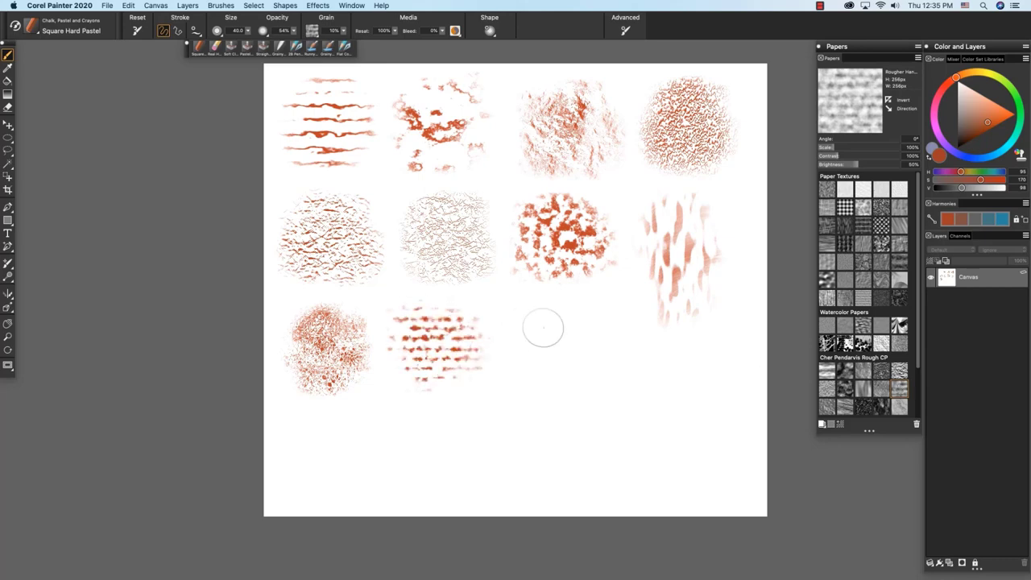
Paint a Sandstone patch and a wider windblown-grain patch in the third row.
click(826, 407)
mouse_move(542, 330)
mouse_down()
mouse_move(512, 354)
mouse_move(588, 374)
mouse_move(573, 334)
mouse_move(522, 378)
mouse_move(568, 382)
mouse_up()
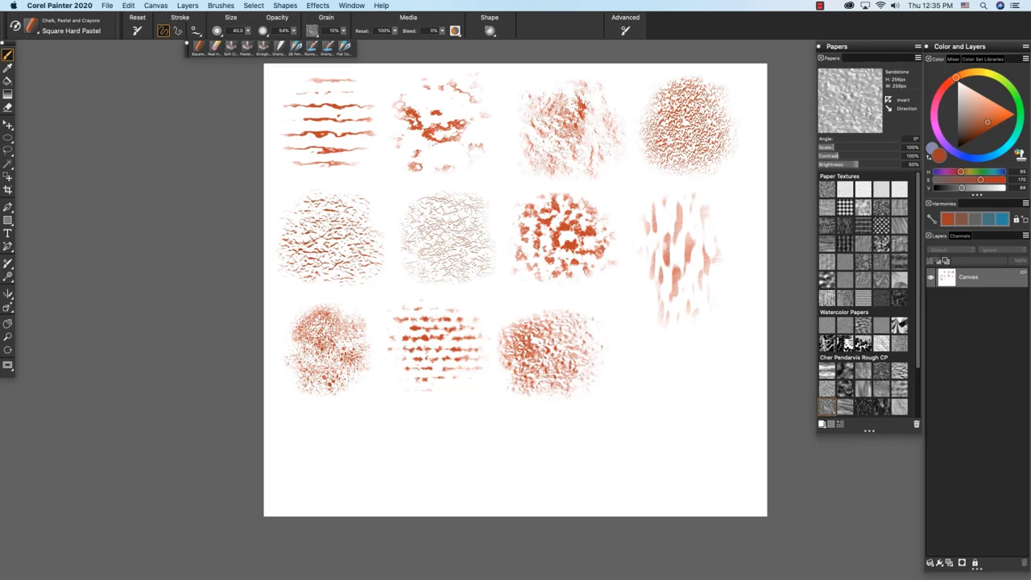
click(845, 407)
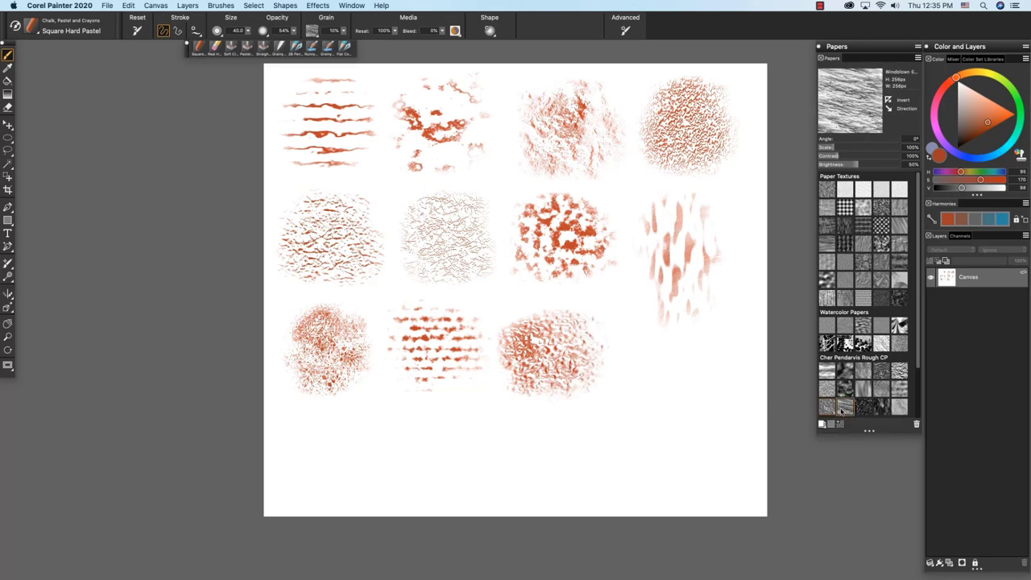
mouse_move(636, 366)
mouse_down()
mouse_move(685, 357)
mouse_move(686, 377)
mouse_move(725, 385)
mouse_up()
mouse_move(657, 383)
mouse_down()
mouse_move(628, 372)
mouse_move(729, 398)
mouse_up()
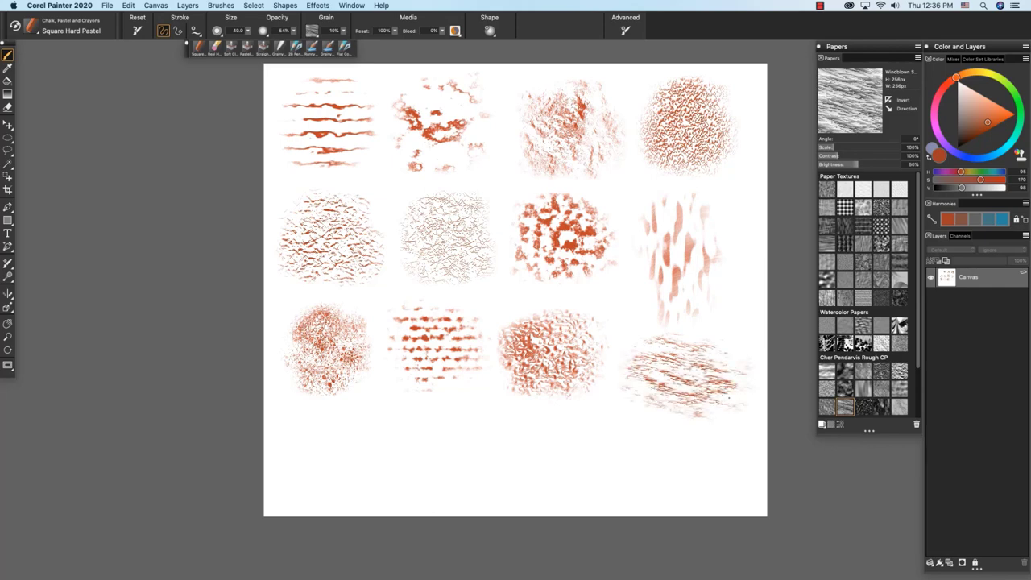
After trying Pebbly, paint Rough Bark and Rough Terrain patches in the bottom row, building up the last.
click(863, 407)
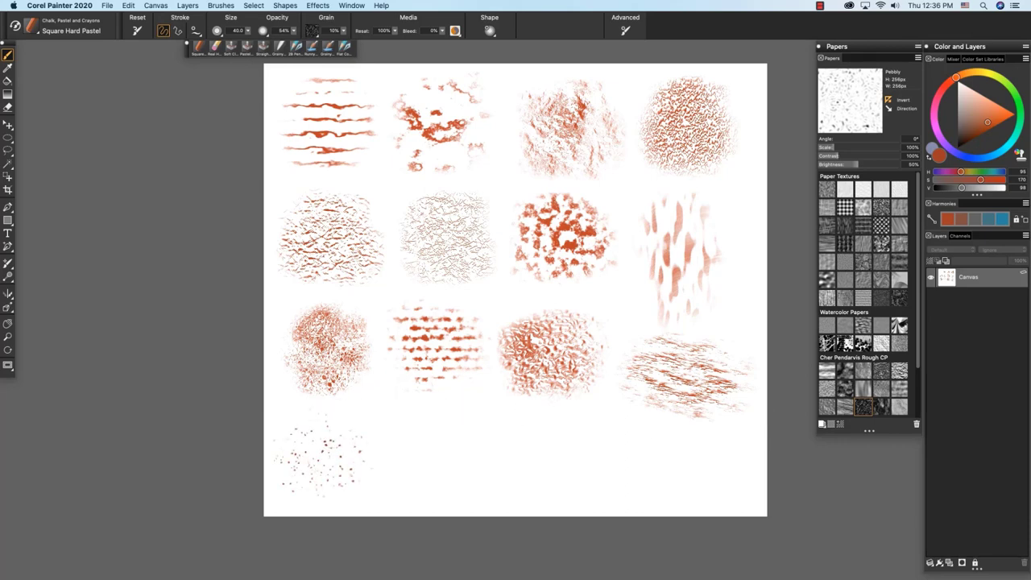
click(881, 408)
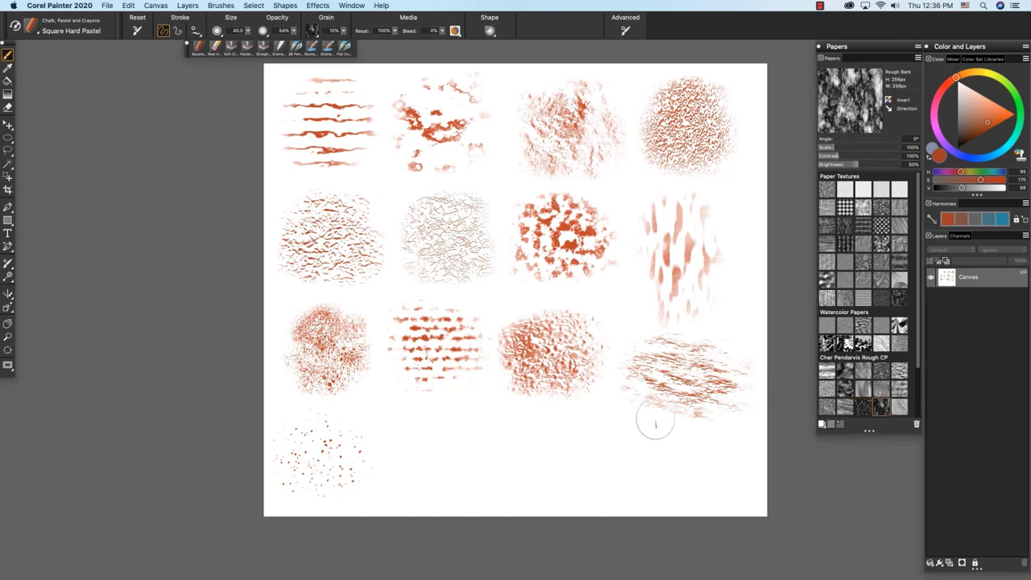
mouse_move(414, 430)
mouse_down()
mouse_move(419, 451)
mouse_move(402, 483)
mouse_move(435, 467)
mouse_move(443, 435)
mouse_move(455, 484)
mouse_move(475, 418)
mouse_move(393, 456)
mouse_up()
click(899, 407)
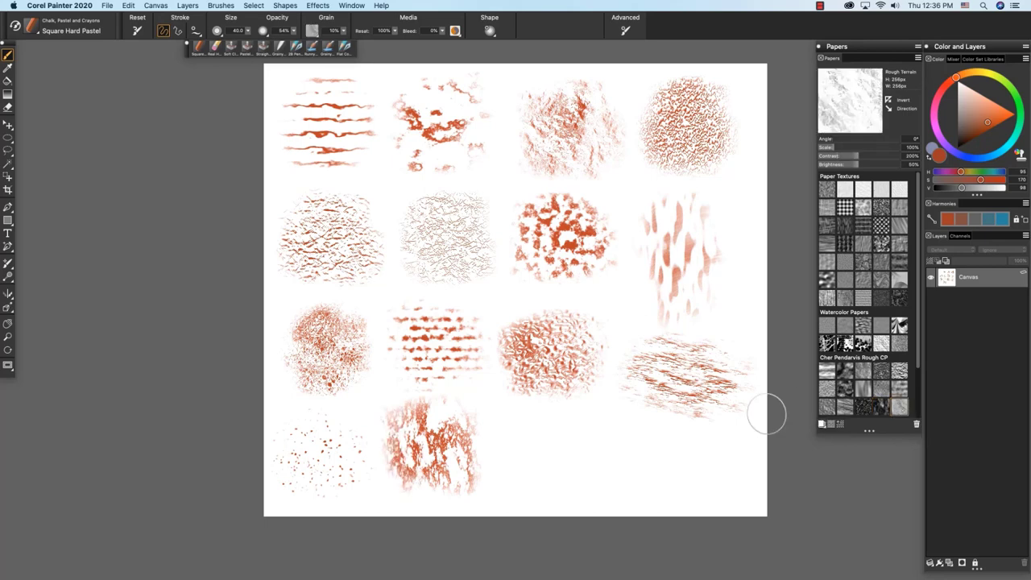
mouse_move(494, 441)
mouse_down()
mouse_move(539, 467)
mouse_move(569, 449)
mouse_move(548, 424)
mouse_move(519, 479)
mouse_up()
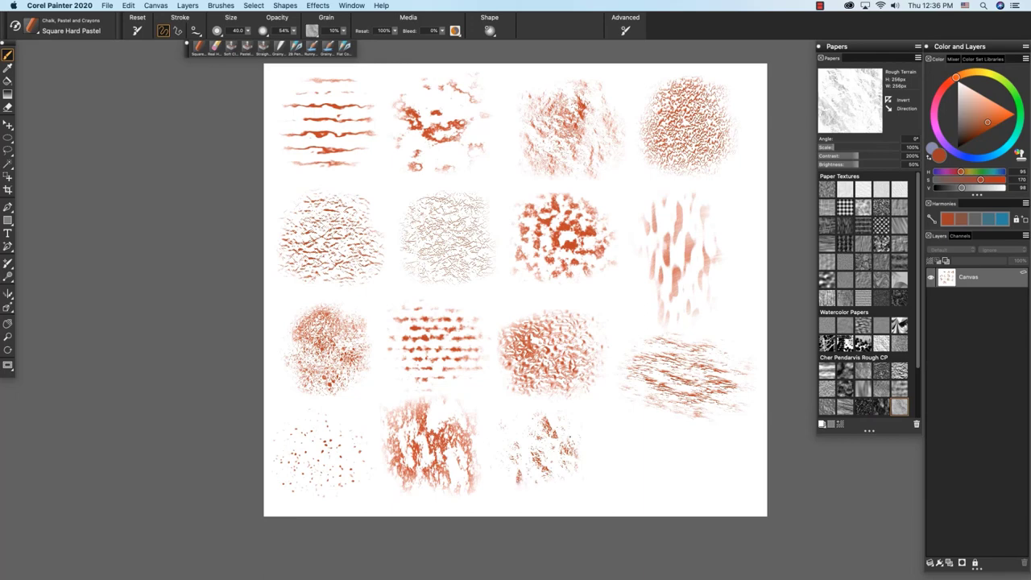
mouse_move(581, 484)
mouse_down()
mouse_move(573, 415)
mouse_move(500, 427)
mouse_up()
drag(489, 471, 520, 483)
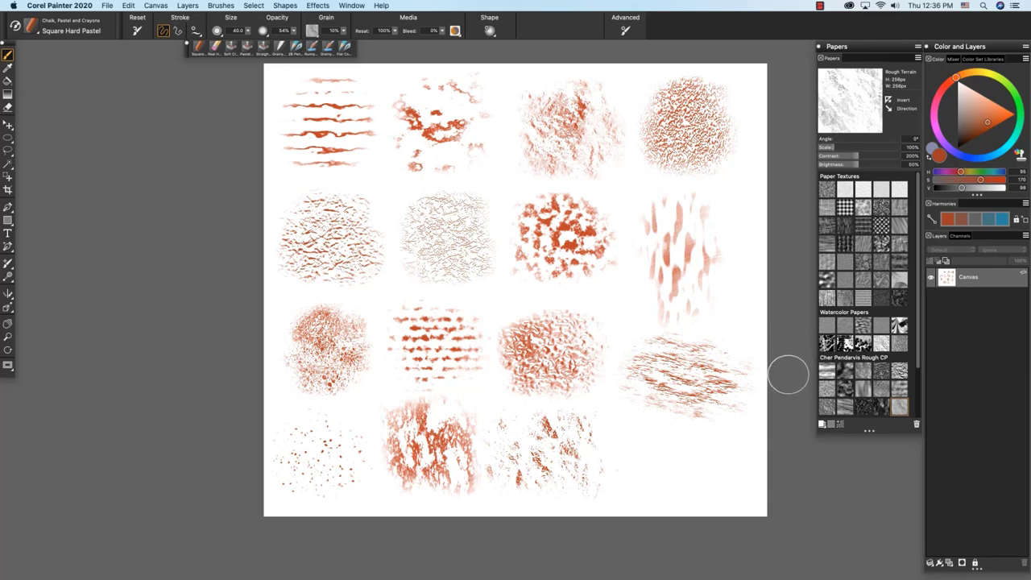
Bring up the sea-cliff painting from the Window menu's list of open documents.
click(353, 6)
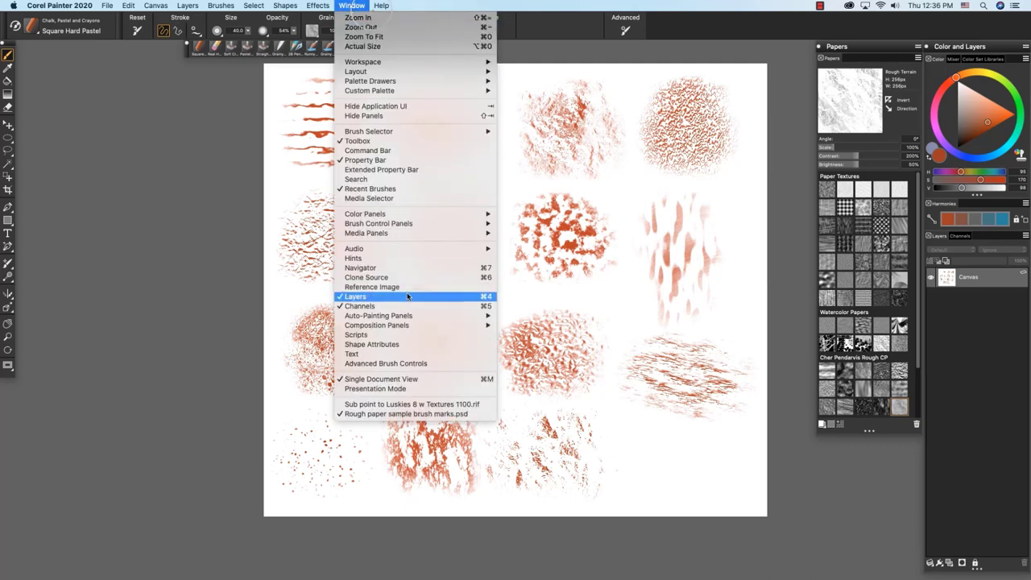
click(407, 403)
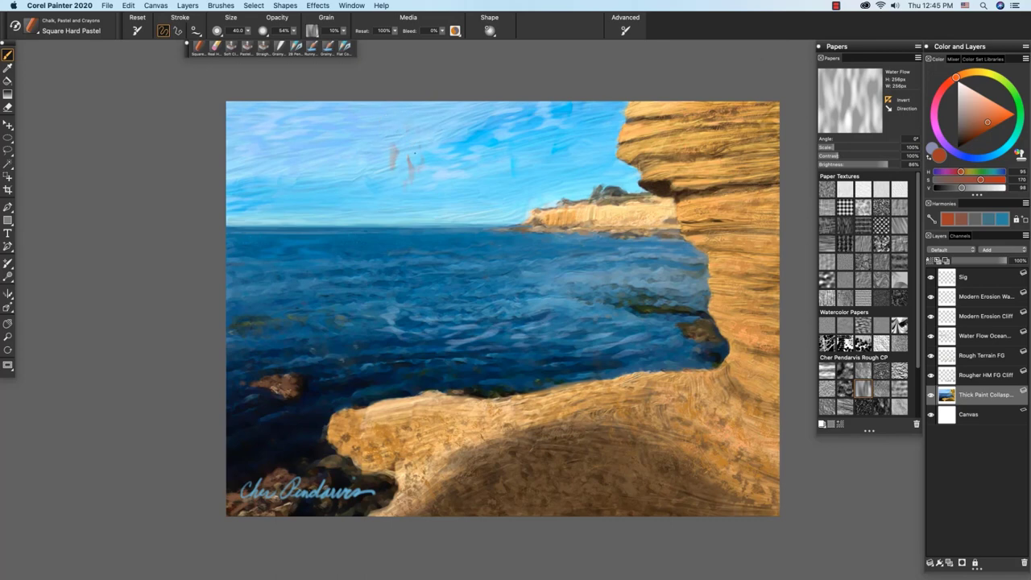
Undo the reddish-brown sky strokes, pick light sky blue, rotate the paper to 55°, select the ocean layer.
drag(420, 161, 450, 172)
key(super+z)
key(super+z)
alt+click(491, 125)
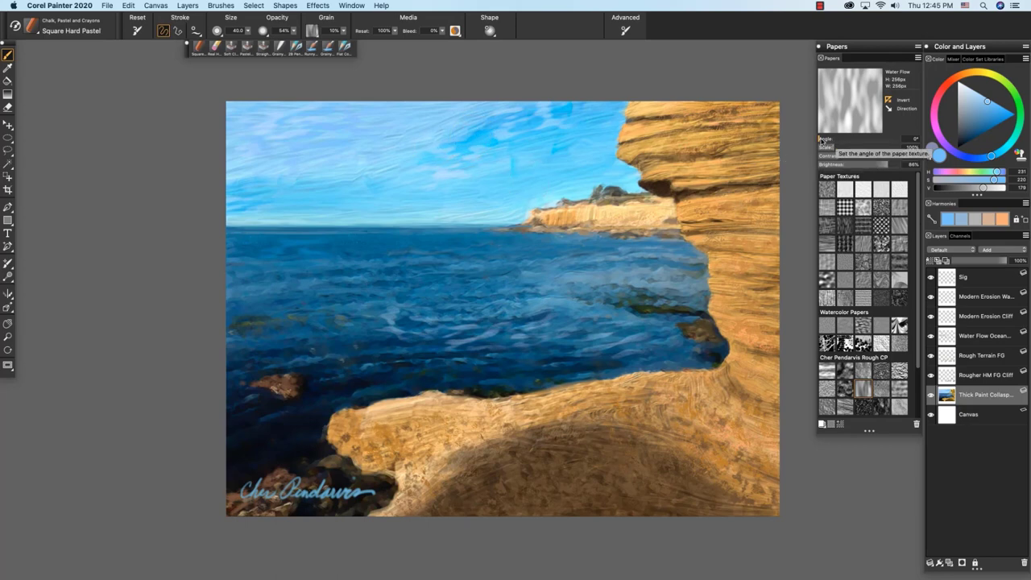
drag(821, 140, 833, 140)
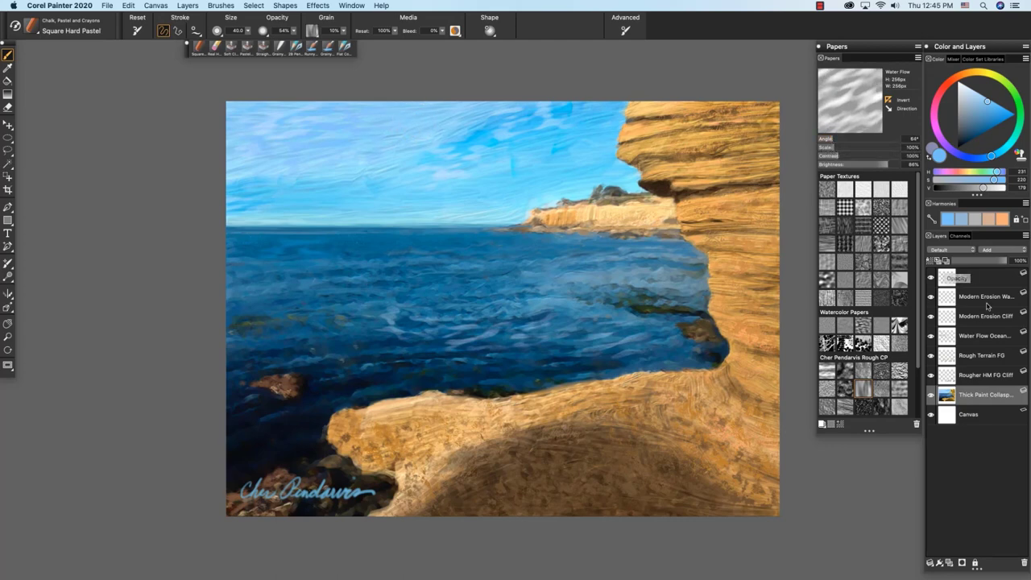
click(981, 338)
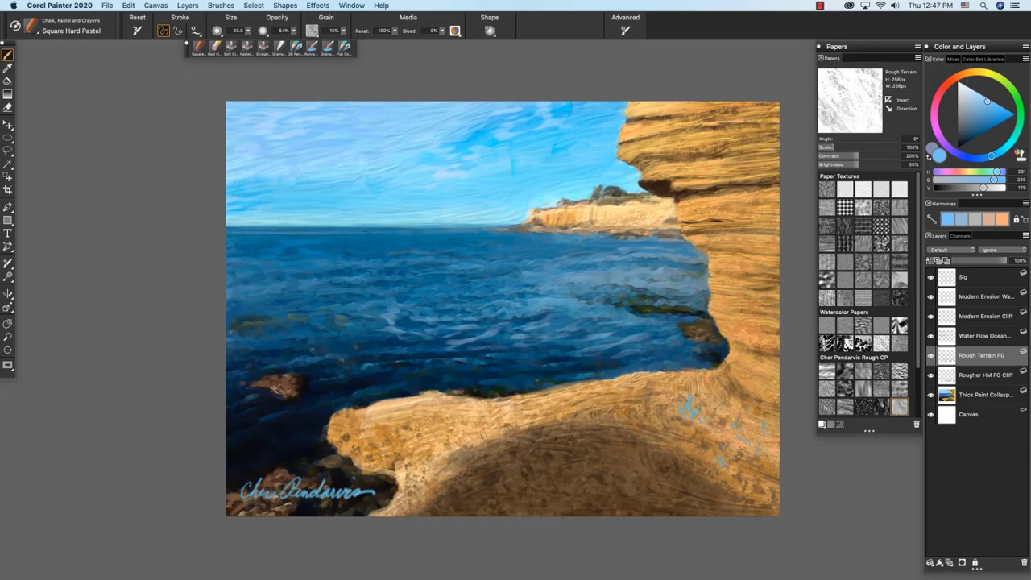
After light blue strokes on the rock, sample the cliff's orange-brown and make it more saturated and darker.
drag(642, 427, 670, 463)
alt+click(741, 427)
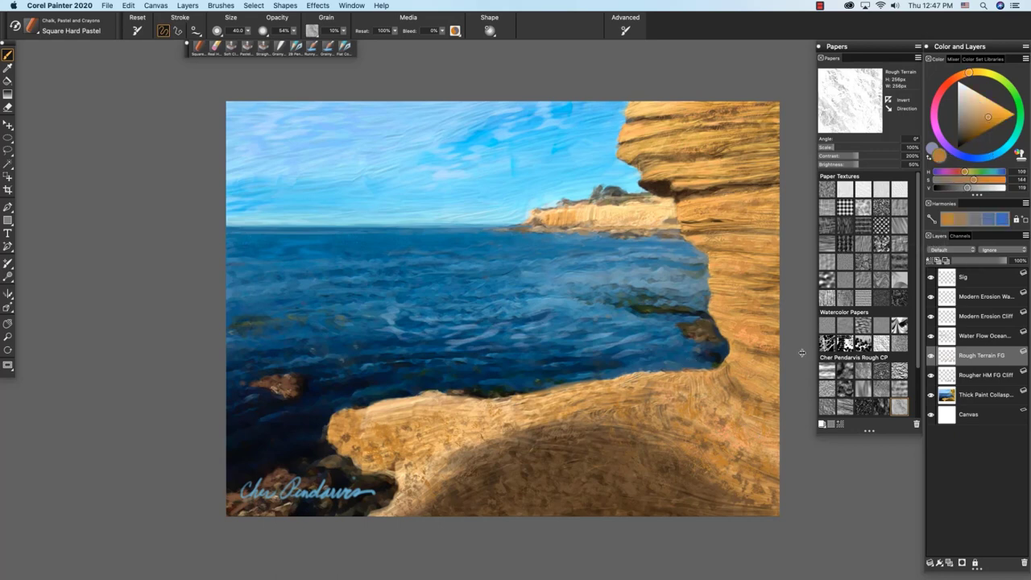
click(994, 118)
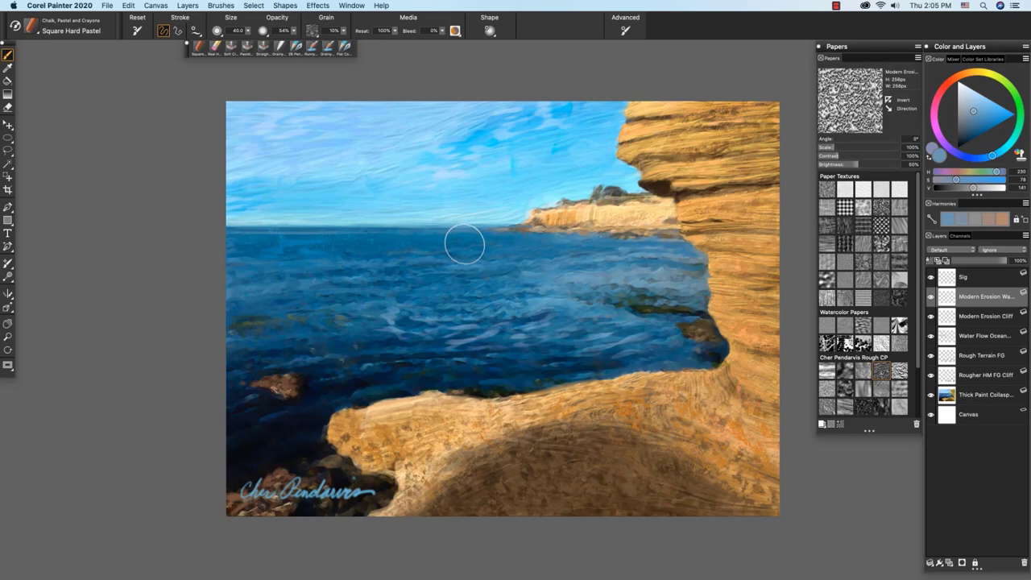
Keep the Modern Erosion layer's name, sample the cliff orange on the Modern Erosion Cliff layer, then select the ocean layer.
double_click(976, 298)
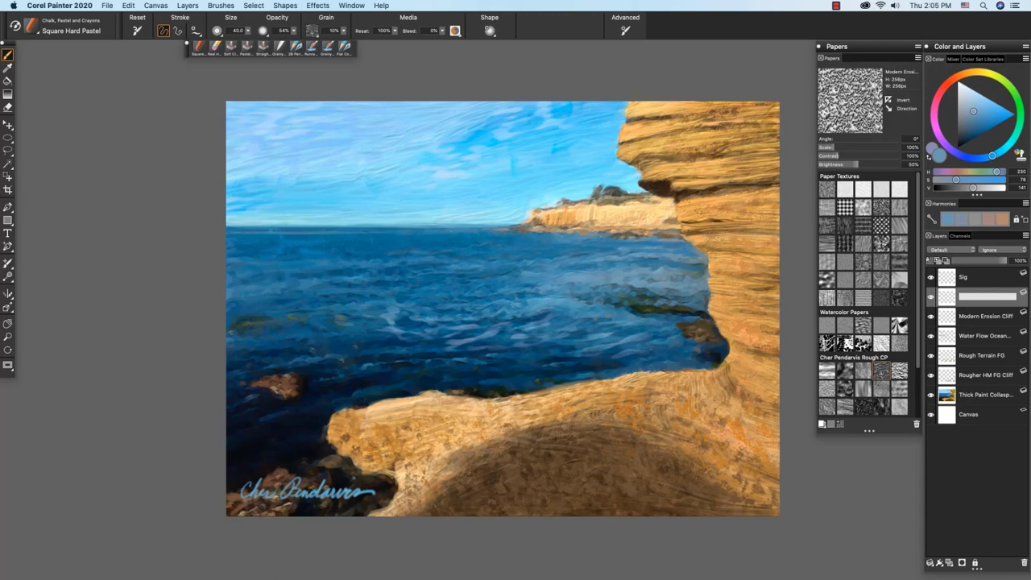
key(Return)
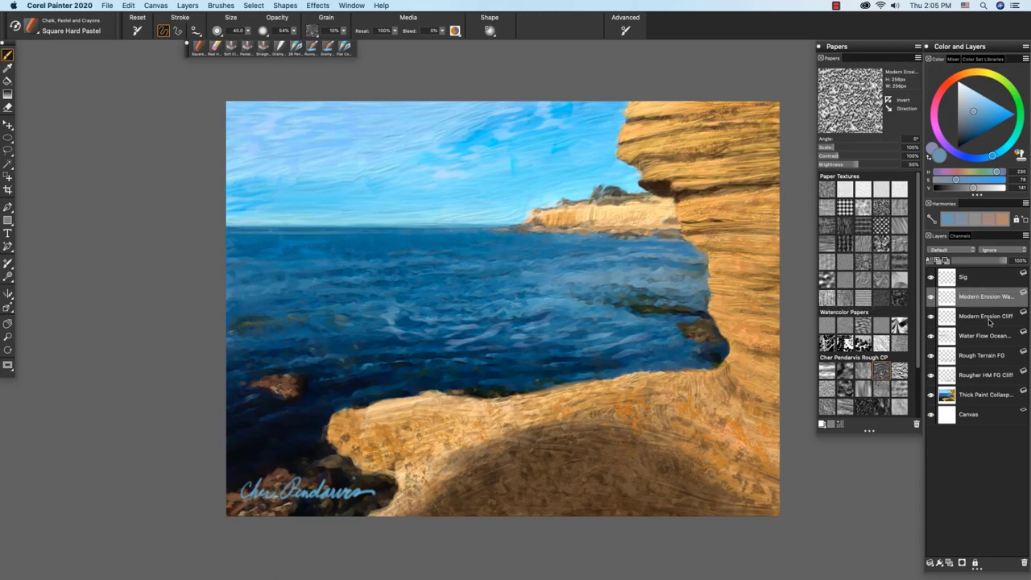
click(985, 323)
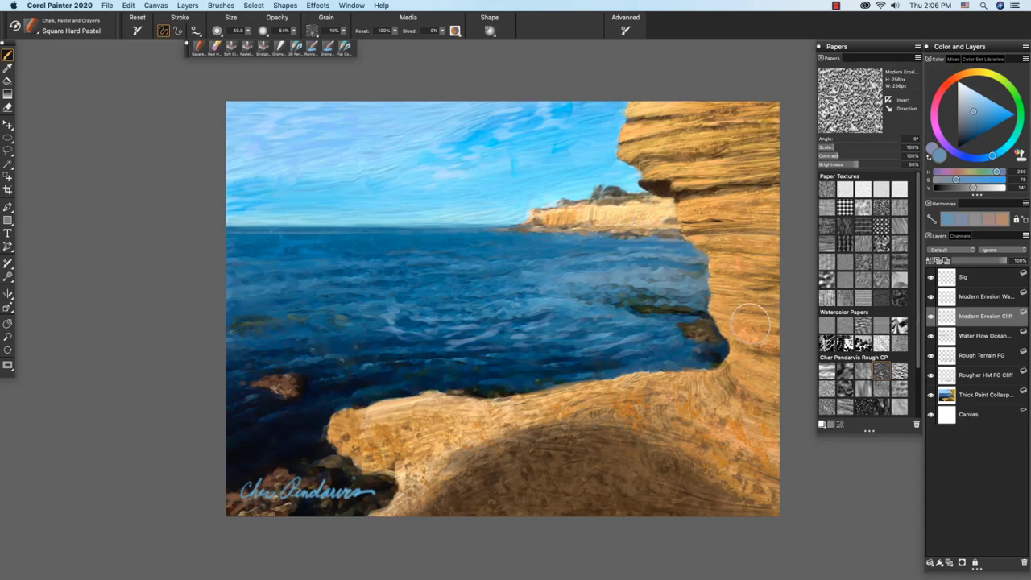
alt+click(771, 177)
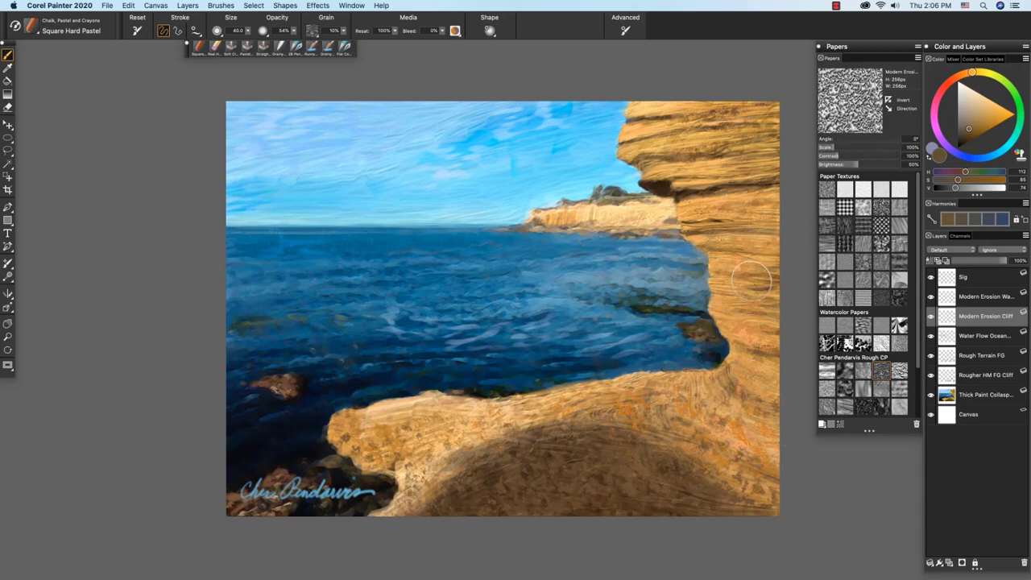
super+click(432, 295)
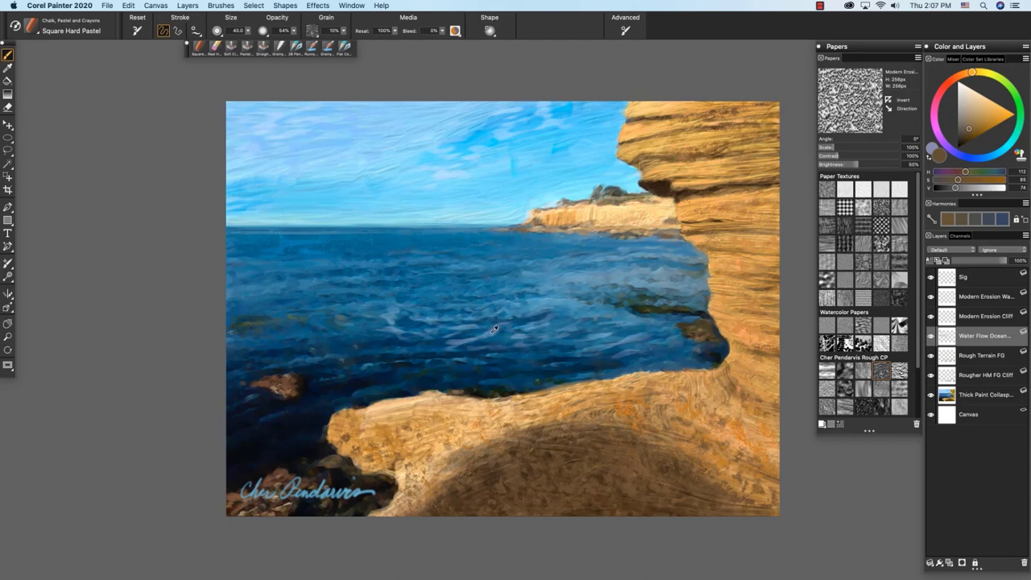
Sample the ocean blue and rotate the Water Flow paper to 71°, then 87°.
alt+click(495, 328)
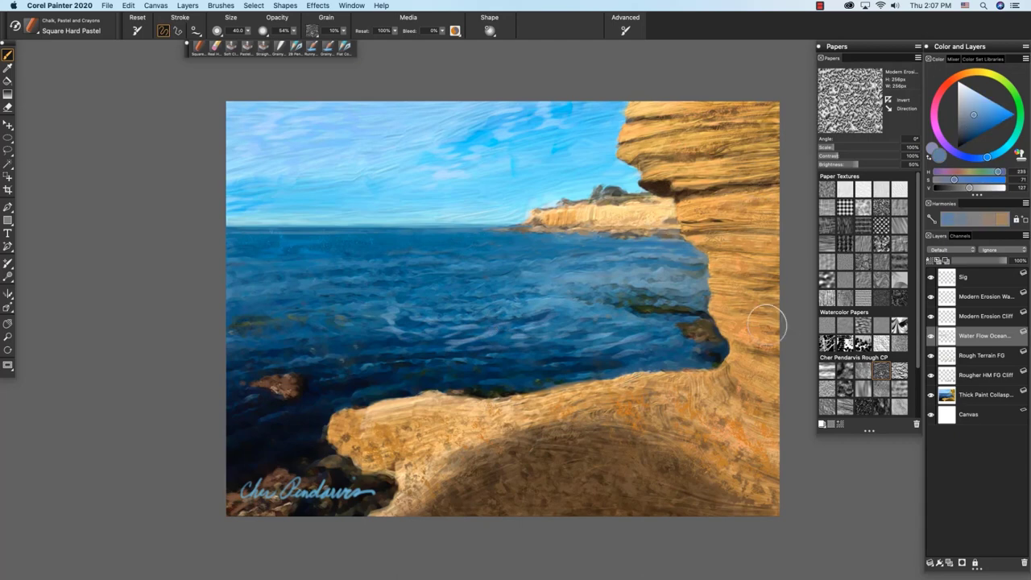
click(863, 391)
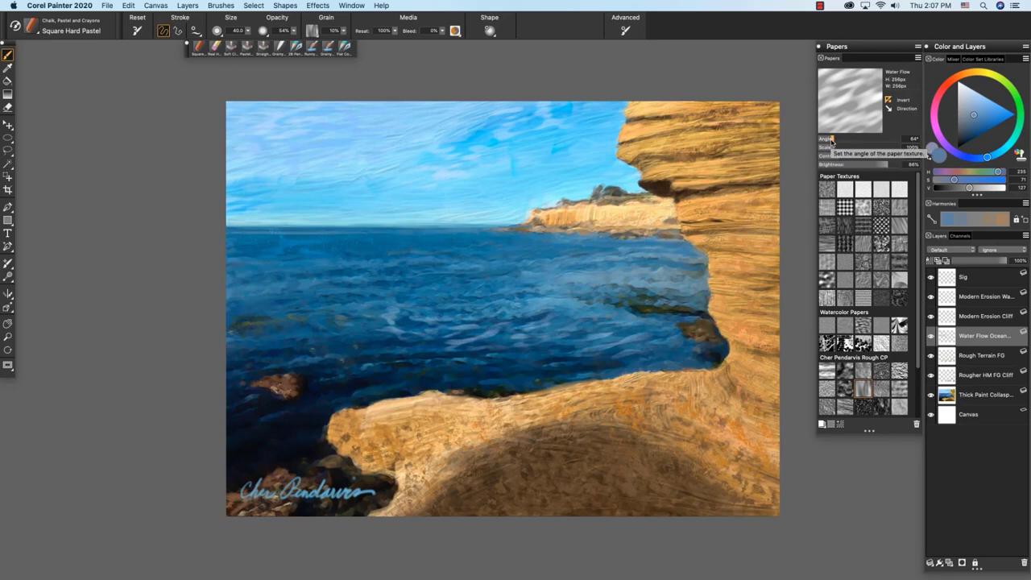
drag(830, 138, 834, 138)
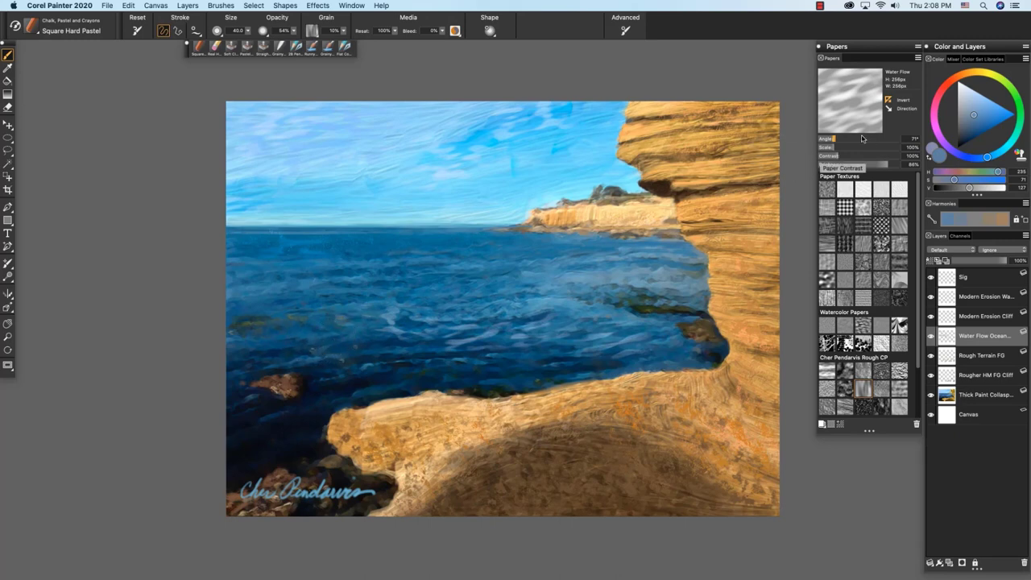
drag(834, 142, 837, 139)
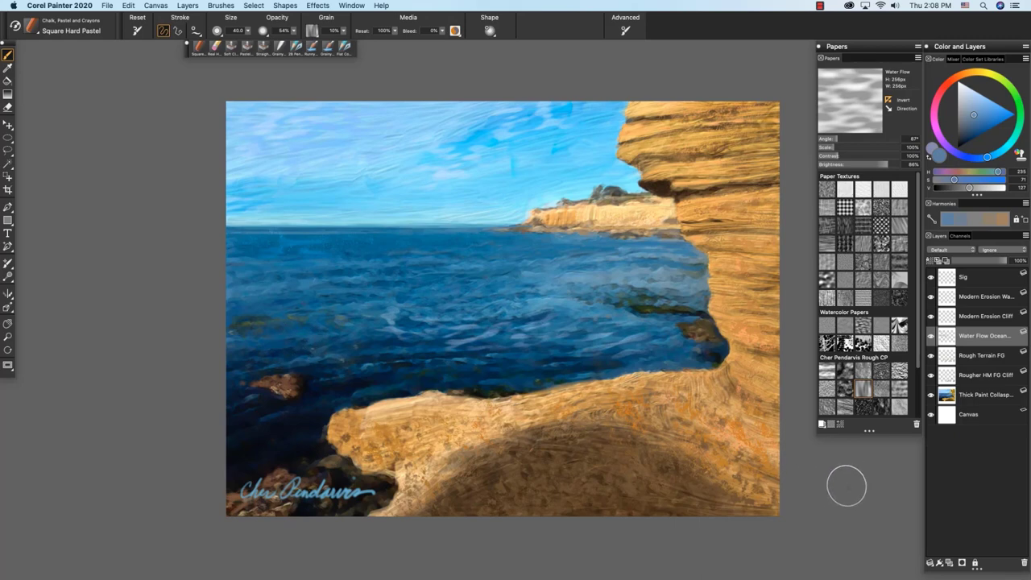
Select the Rougher HM FG Cliff layer and toggle its visibility several times to compare, leaving it visible.
click(975, 375)
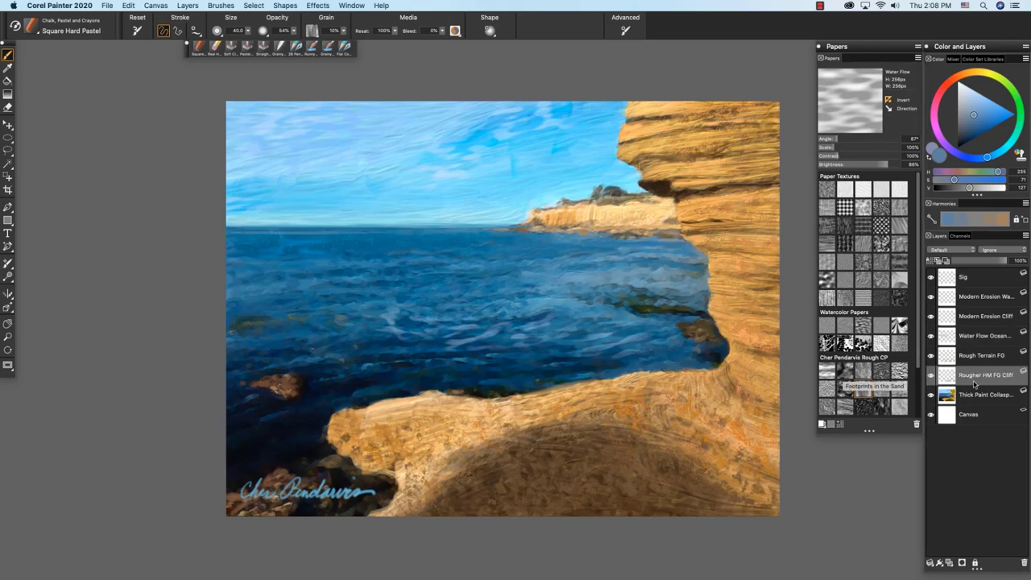
click(932, 375)
click(932, 376)
click(931, 375)
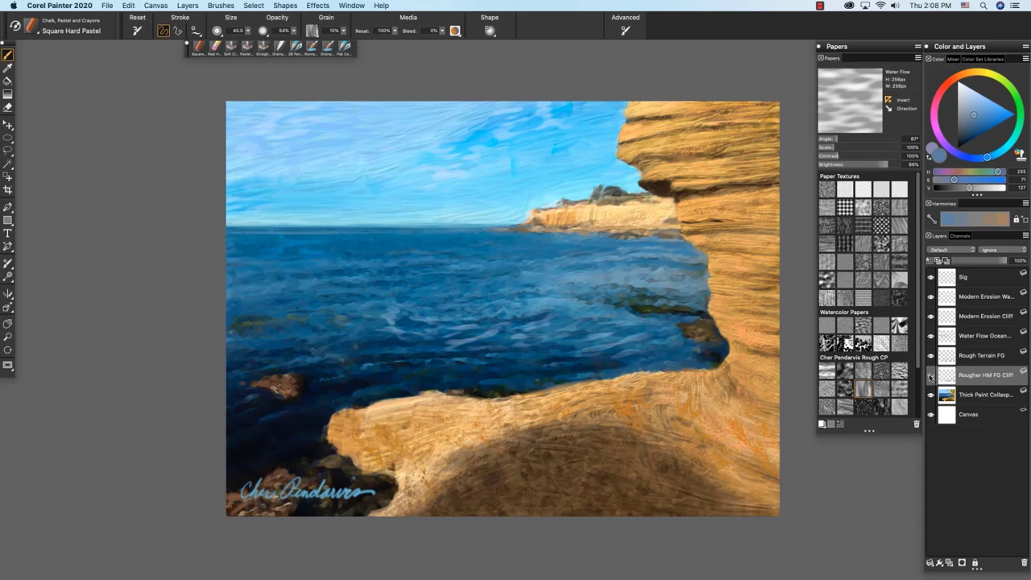
click(932, 375)
click(931, 376)
click(931, 375)
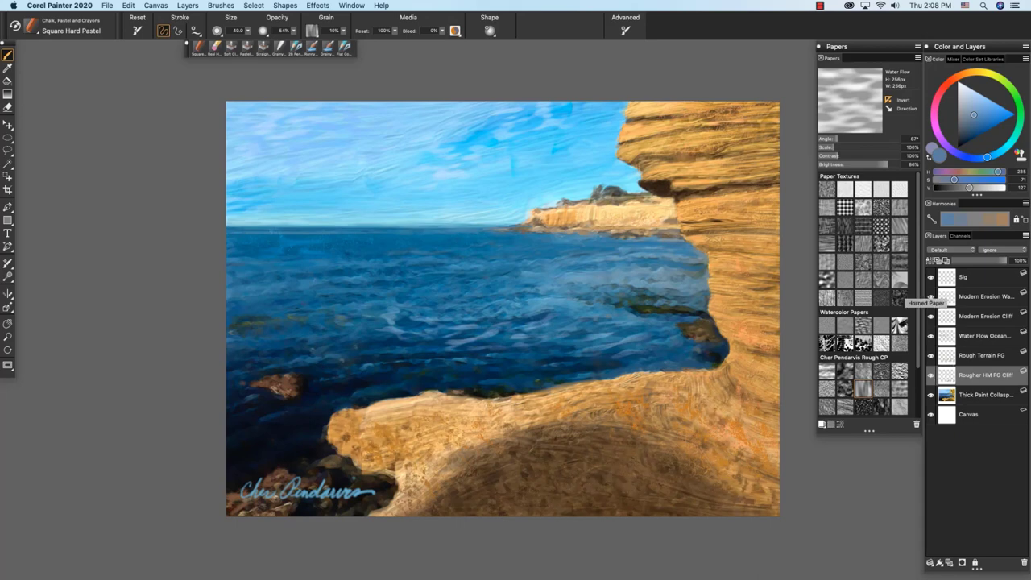
Sample and darken the cliff's orange-brown, and choose the Rougher Handmade paper.
alt+click(748, 395)
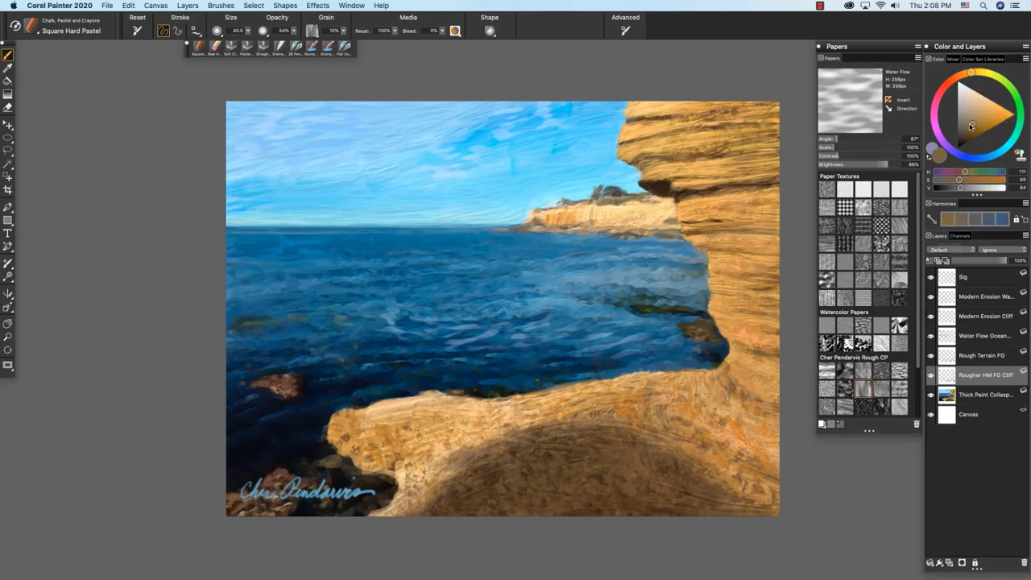
click(971, 130)
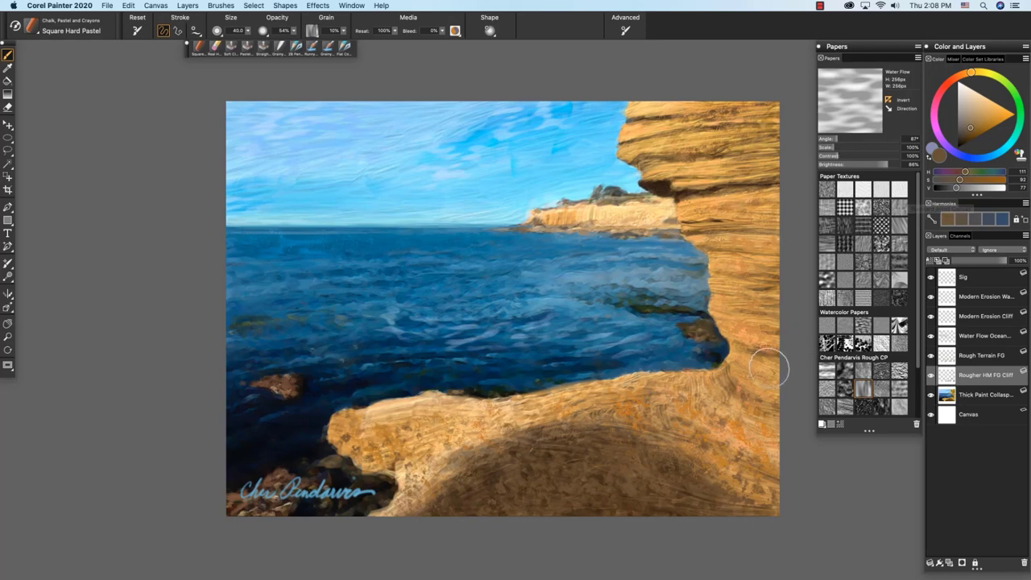
click(845, 391)
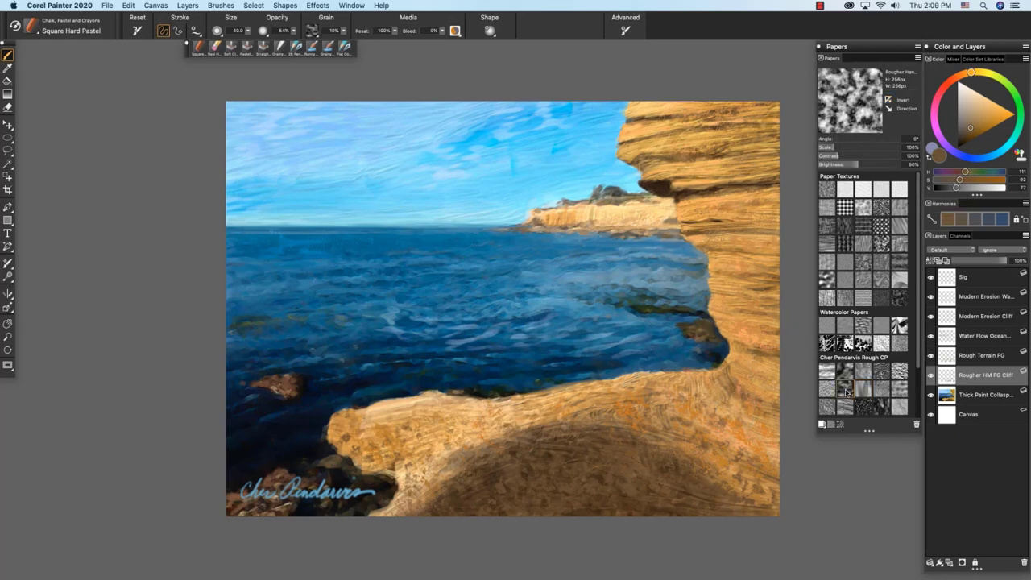